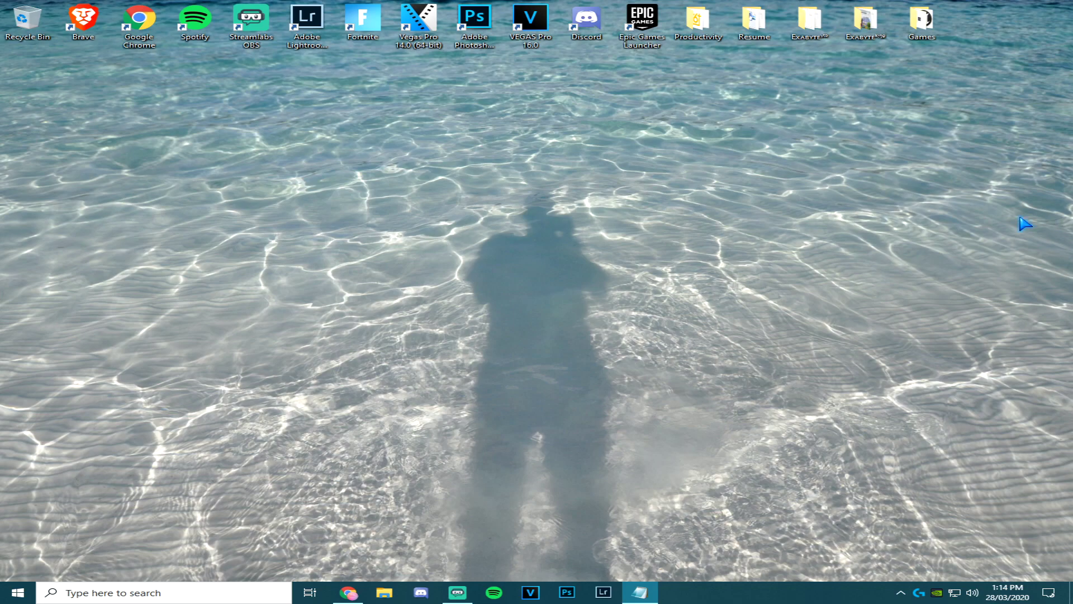
- Open the custom resolution list in NVIDIA Control Panel's Change resolution page from the desktop
{"action": "left_click", "coordinate": [509, 286]}
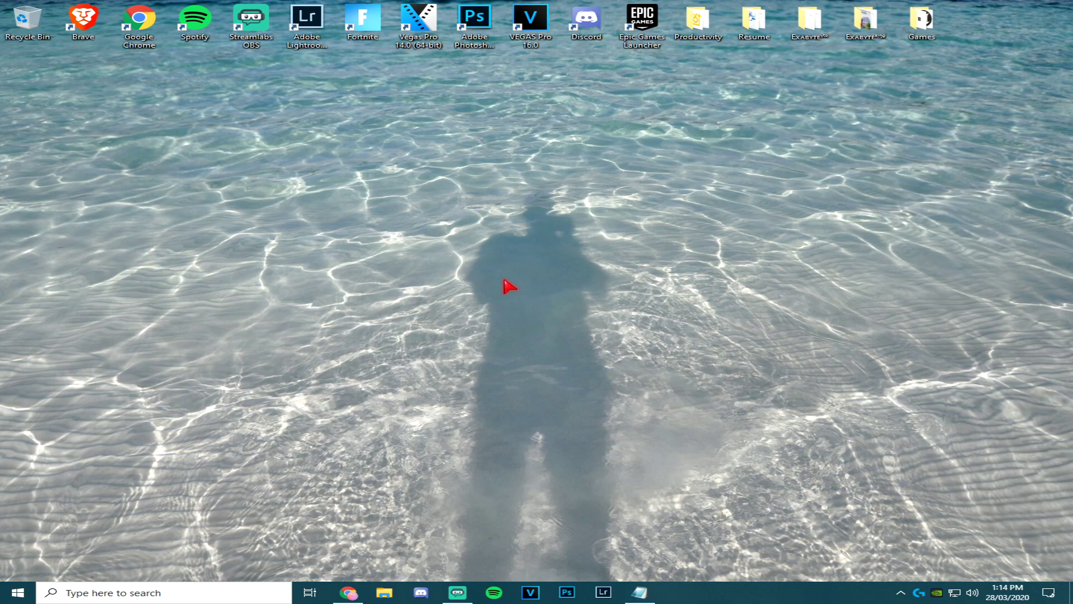
{"action": "right_click", "coordinate": [504, 280]}
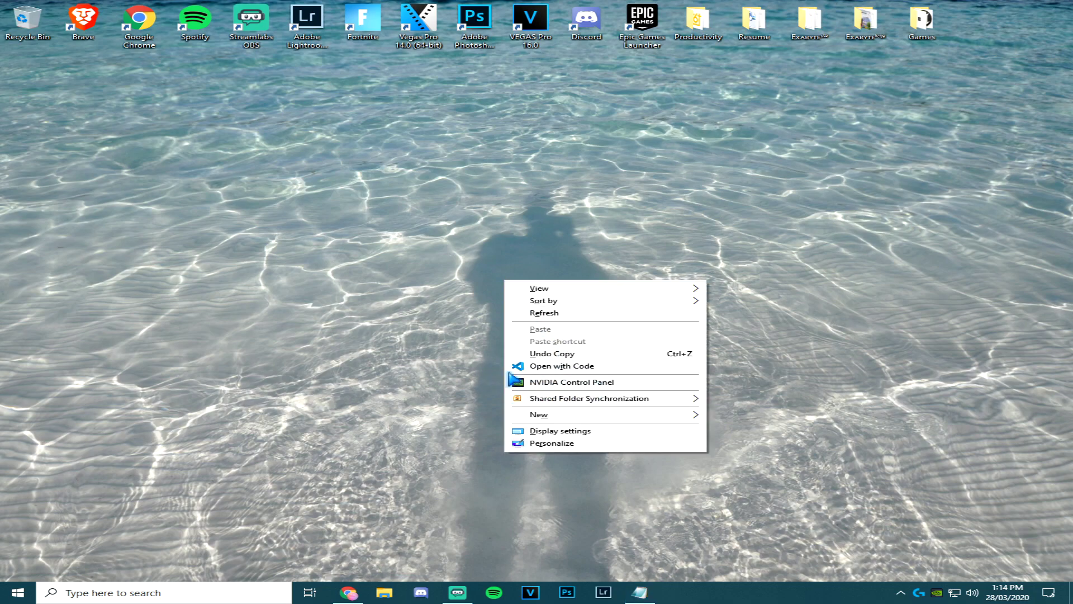
{"action": "left_click", "coordinate": [576, 384]}
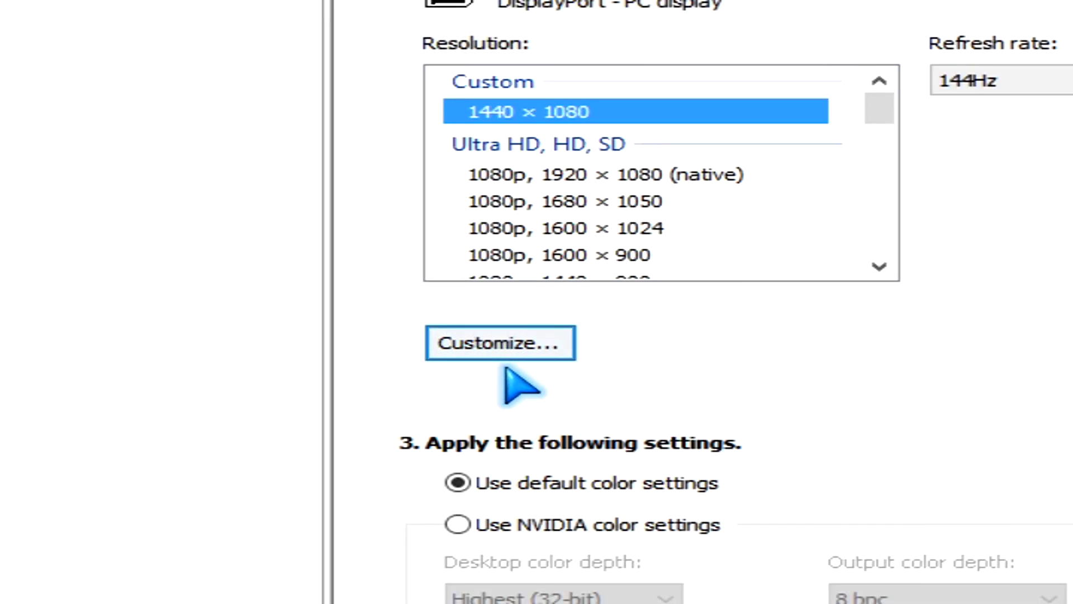
{"action": "left_click", "coordinate": [498, 354]}
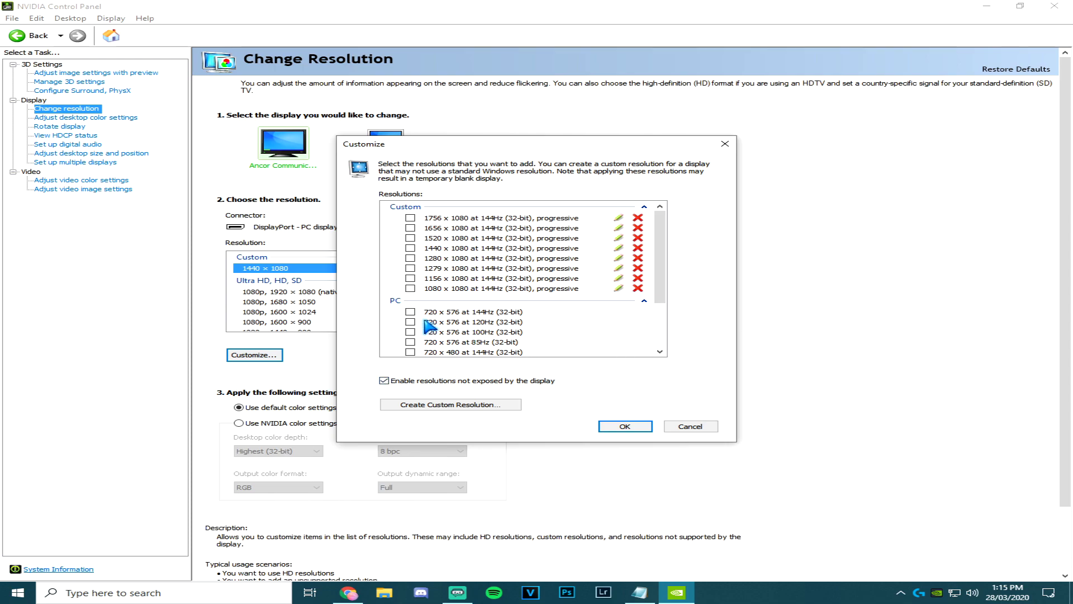
- Enter a new custom resolution, replace the 144 Hz refresh rate, test it, and dismiss the duplicate warning
{"action": "left_click", "coordinate": [445, 405]}
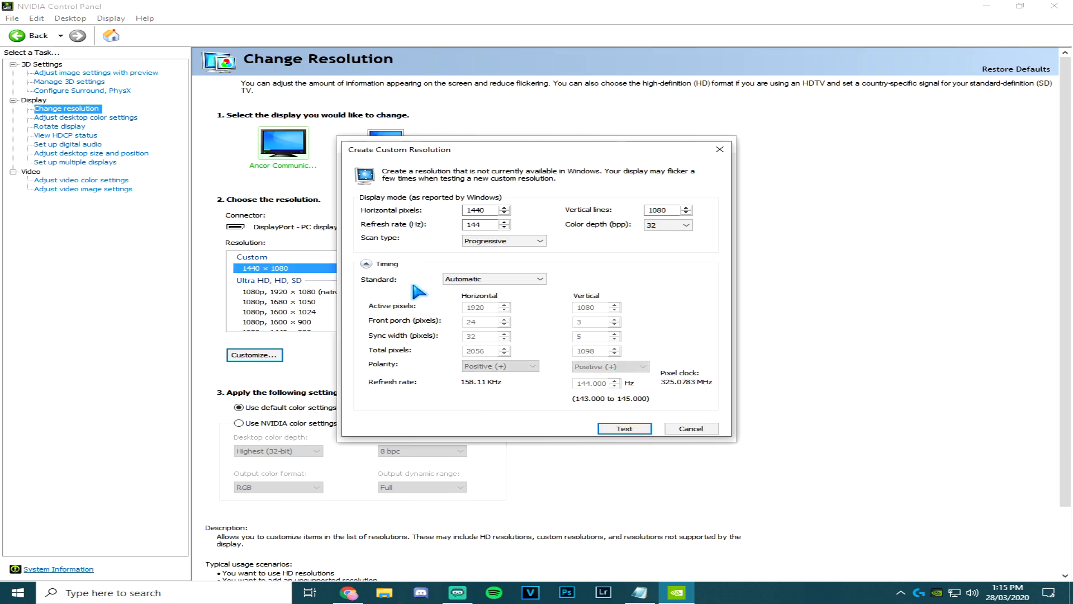
{"action": "left_click", "coordinate": [481, 225]}
{"action": "key", "text": "BackSpace"}
{"action": "key", "text": "BackSpace"}
{"action": "key", "text": "BackSpace"}
{"action": "type", "text": "6"}
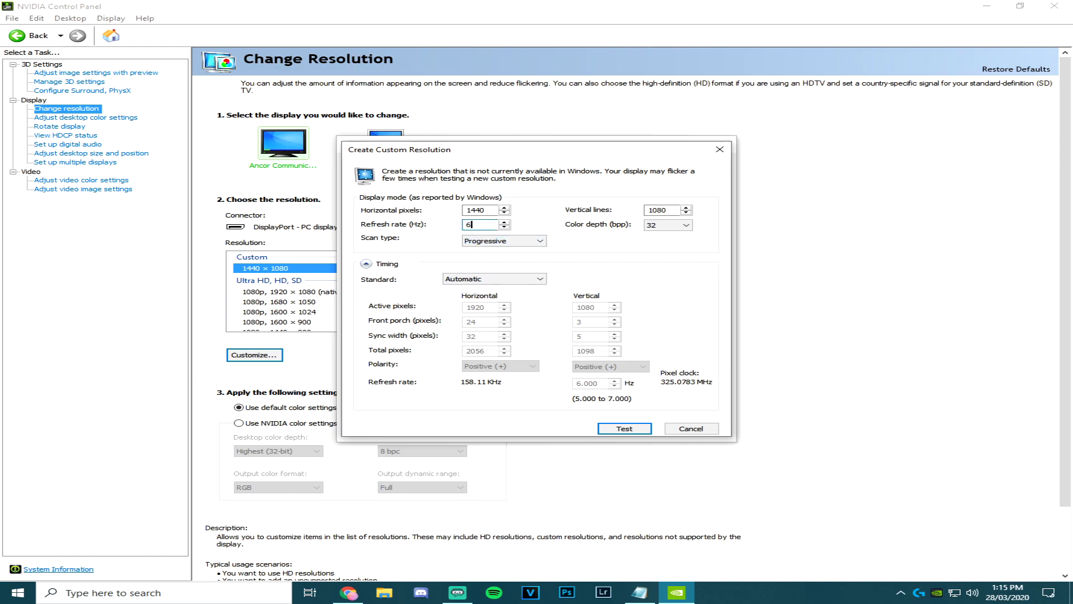
{"action": "type", "text": "44"}
{"action": "type", "text": "1280"}
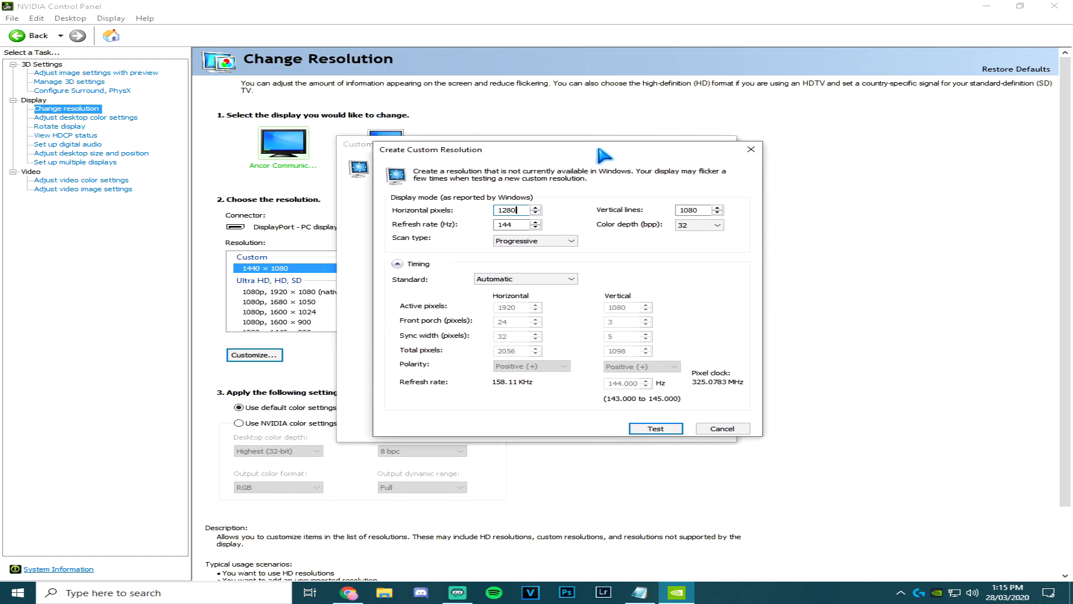
{"action": "left_click", "coordinate": [635, 416]}
{"action": "left_click", "coordinate": [645, 313]}
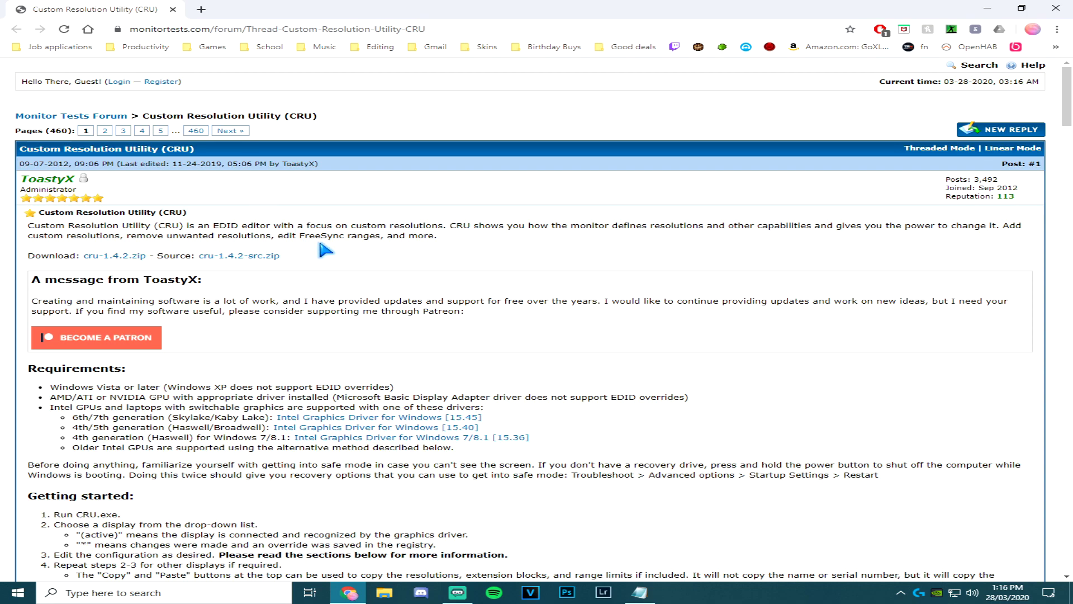
- Download cru-1.4.2.zip, extract it into a cru-1.4.2 folder, and launch CRU.exe
{"action": "left_click", "coordinate": [117, 260]}
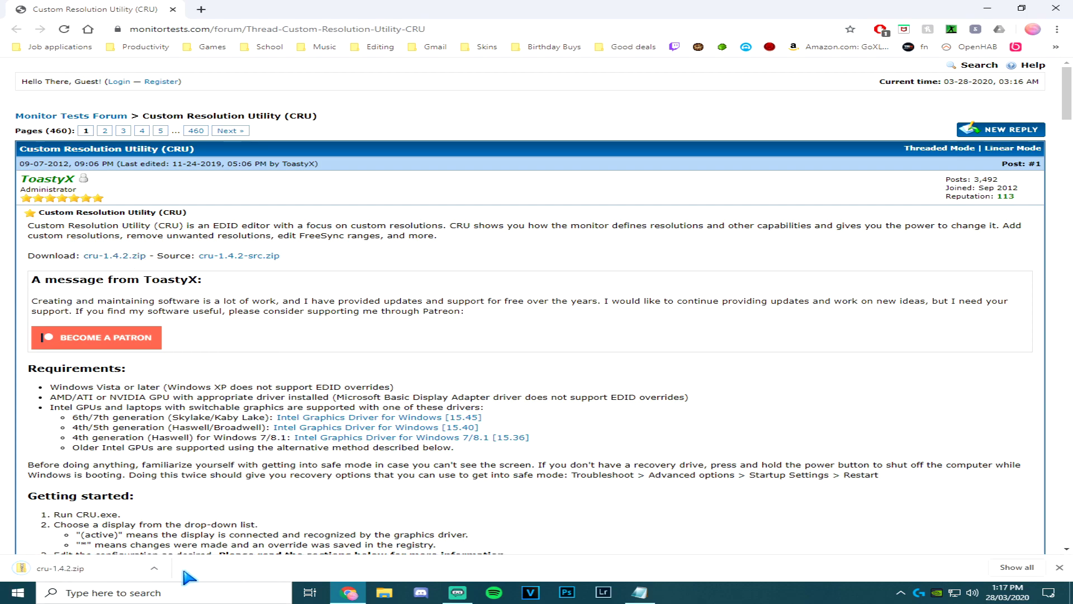
{"action": "left_click", "coordinate": [156, 569]}
{"action": "left_click", "coordinate": [234, 498]}
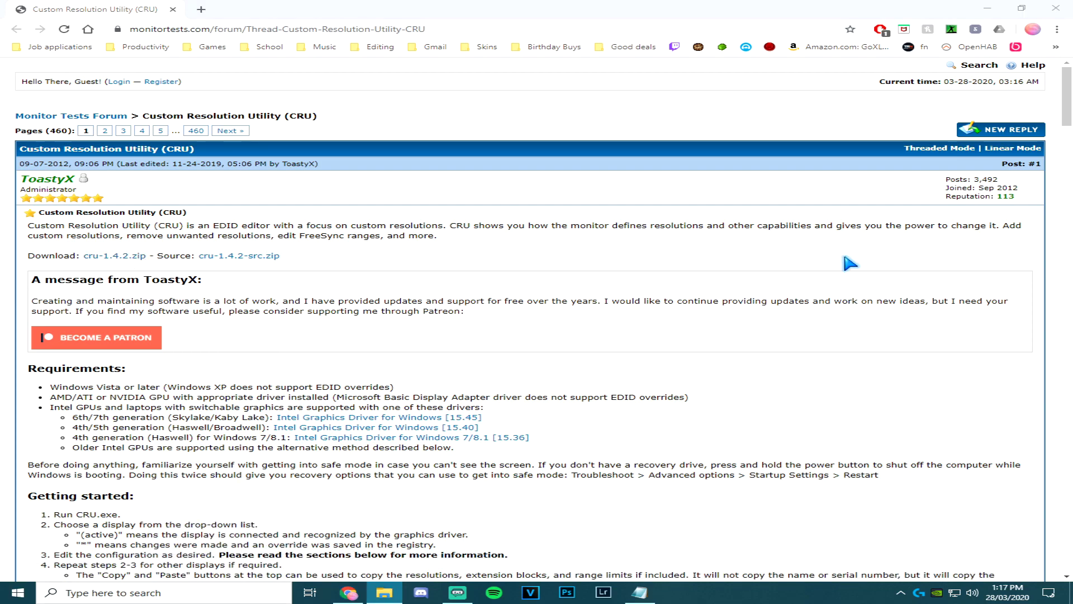
{"action": "left_click", "coordinate": [344, 48]}
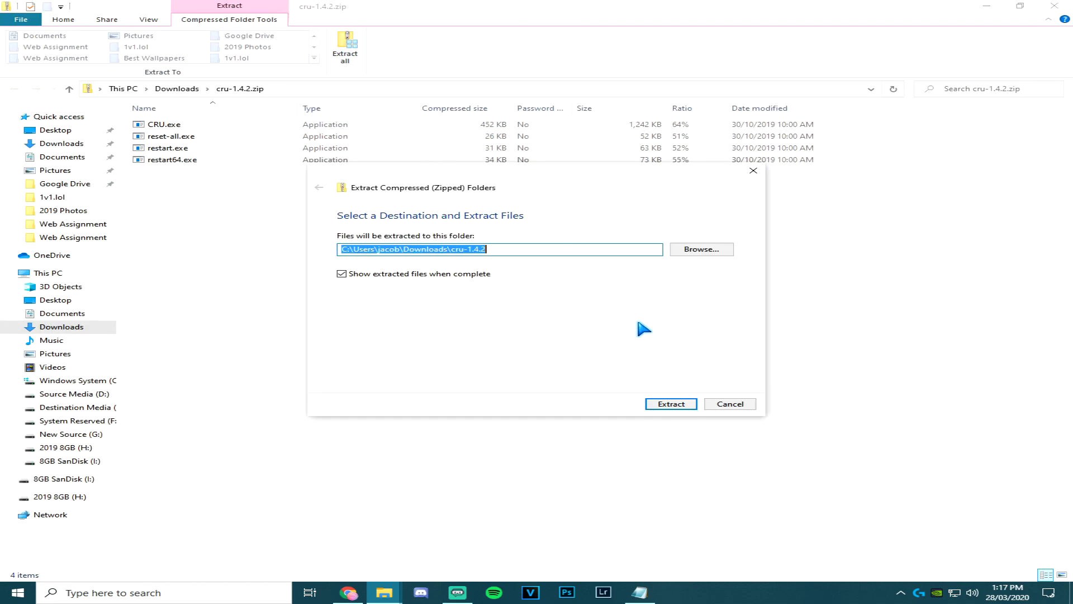
{"action": "left_click", "coordinate": [670, 403]}
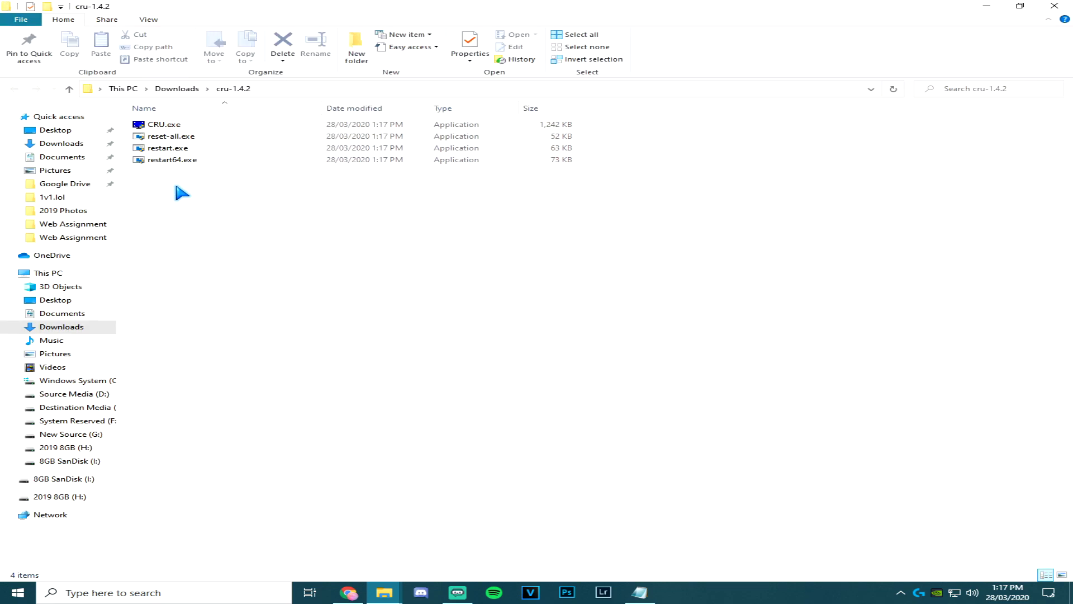
{"action": "double_click", "coordinate": [168, 124]}
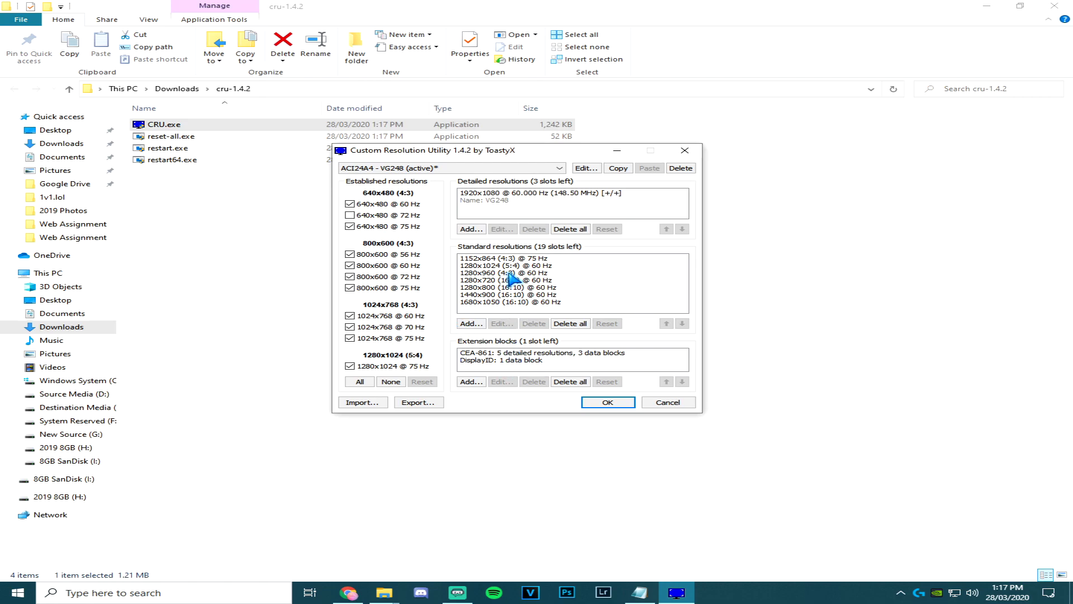
- Enable the 640x480 @ 72 Hz mode, then add a DisplayID extension block and begin adding a data block
{"action": "left_click", "coordinate": [349, 215]}
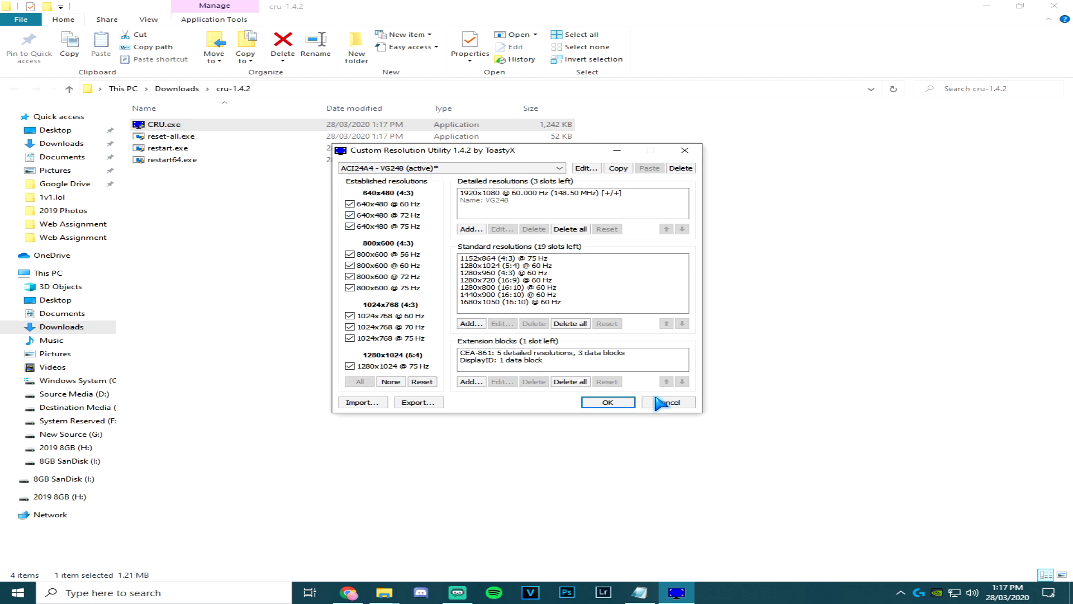
{"action": "left_click", "coordinate": [466, 381]}
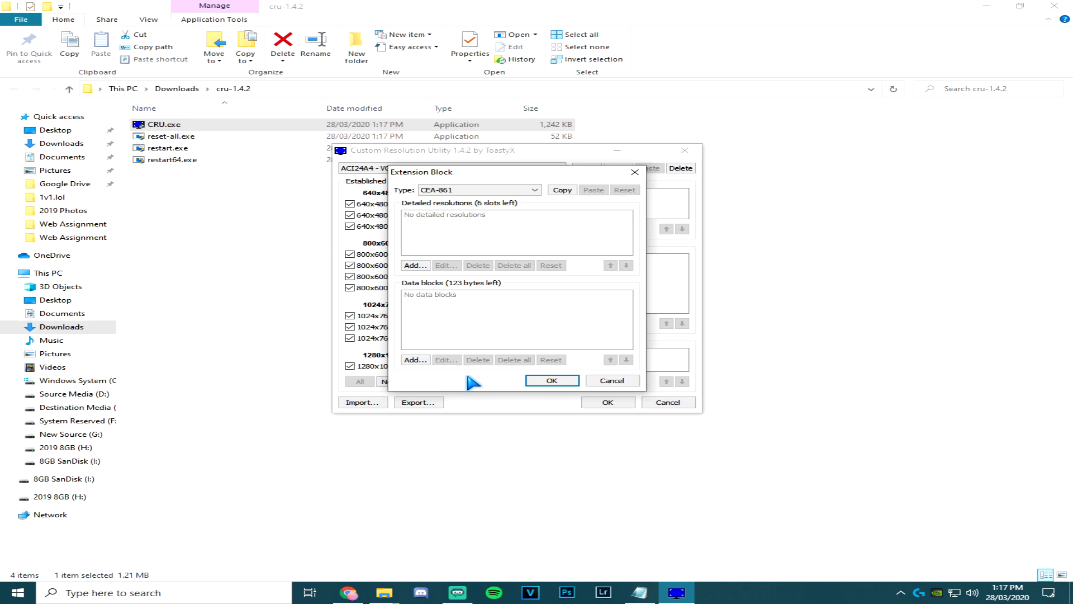
{"action": "left_click", "coordinate": [461, 193]}
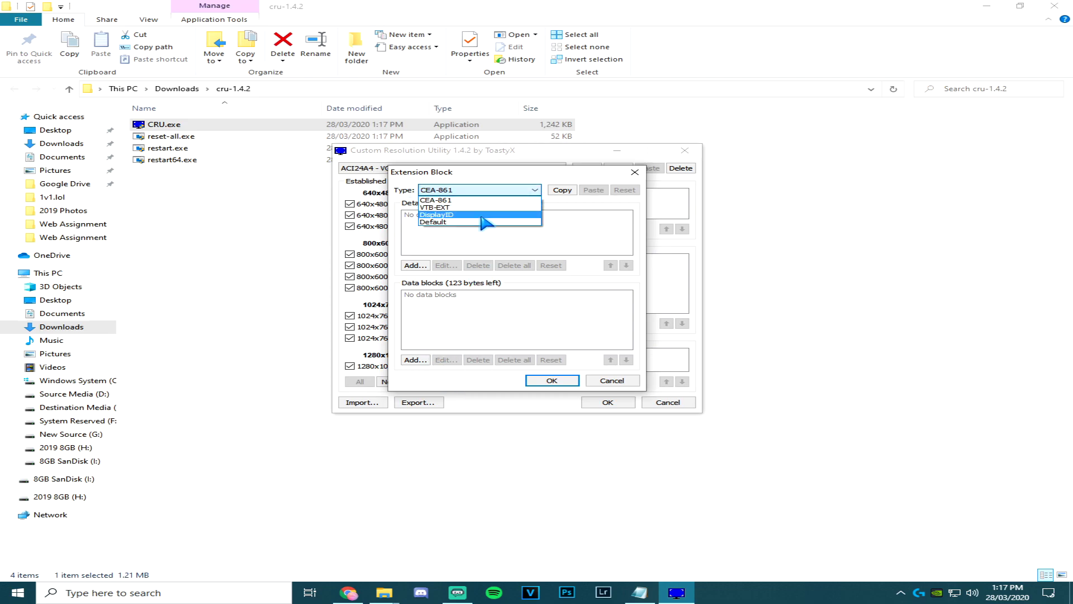
{"action": "left_click", "coordinate": [526, 214]}
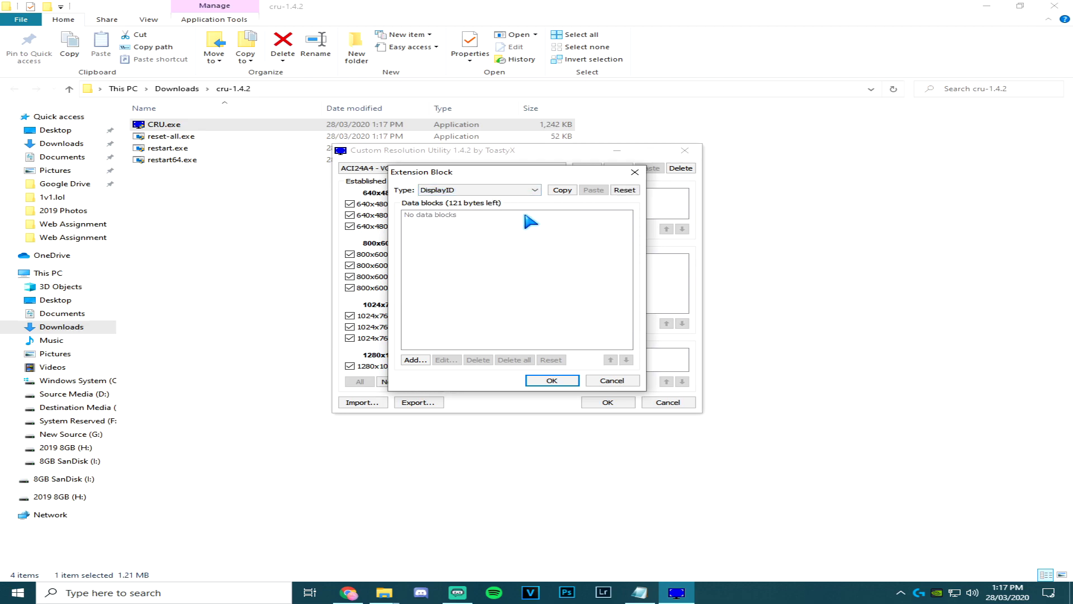
{"action": "left_click", "coordinate": [416, 361]}
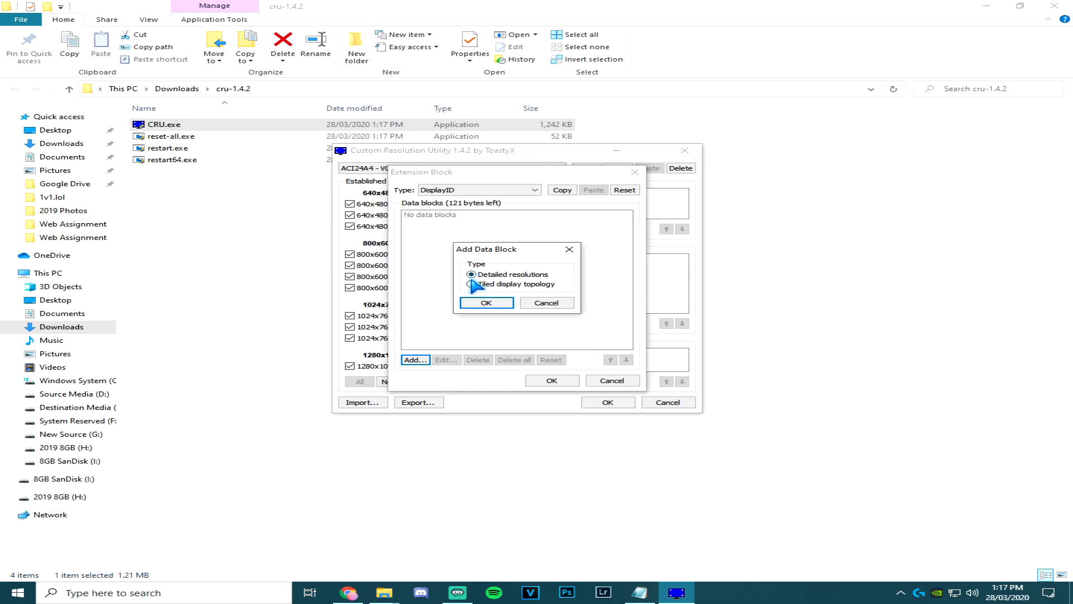
- Add a detailed resolution of 1439x1080 at 120 Hz in a detailed resolutions block
{"action": "left_click", "coordinate": [489, 303]}
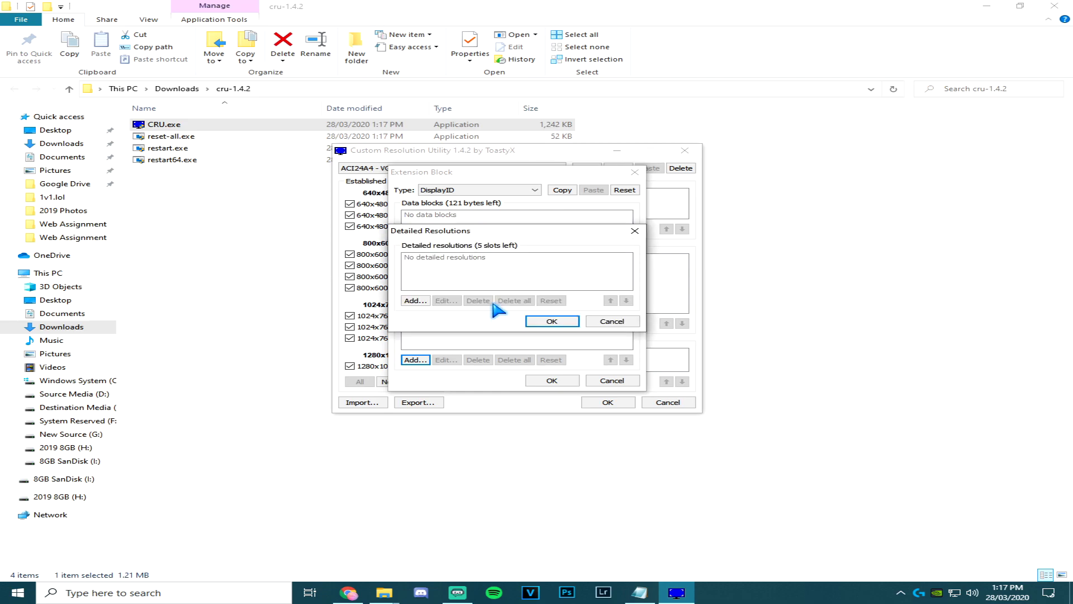
{"action": "left_click", "coordinate": [416, 301]}
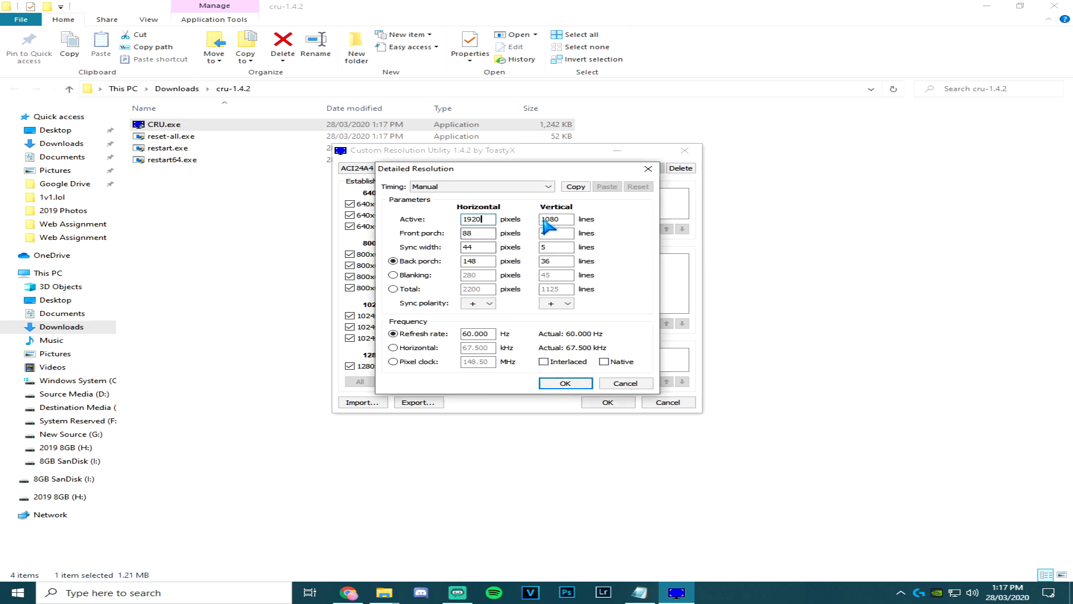
{"action": "key", "text": "BackSpace"}
{"action": "key", "text": "BackSpace"}
{"action": "key", "text": "BackSpace"}
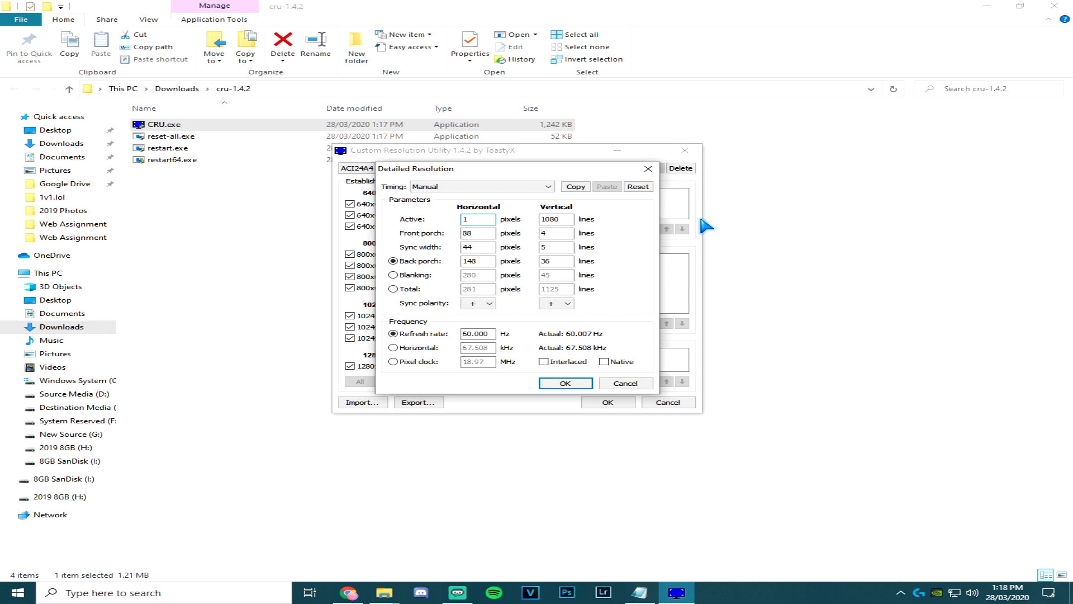
{"action": "type", "text": "439"}
{"action": "left_click", "coordinate": [494, 334]}
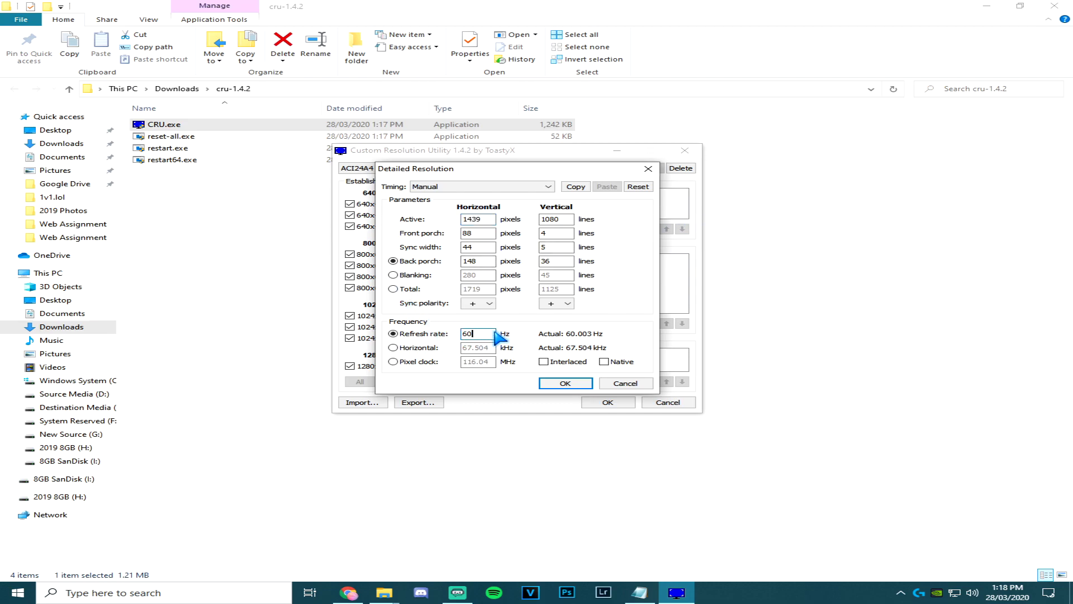
{"action": "key", "text": "BackSpace"}
{"action": "key", "text": "BackSpace"}
{"action": "type", "text": "1220"}
{"action": "key", "text": "BackSpace"}
{"action": "key", "text": "BackSpace"}
{"action": "type", "text": "0"}
- Confirm the resolution, data block and DisplayID extension block, then save and exit CRU
{"action": "left_click", "coordinate": [572, 383]}
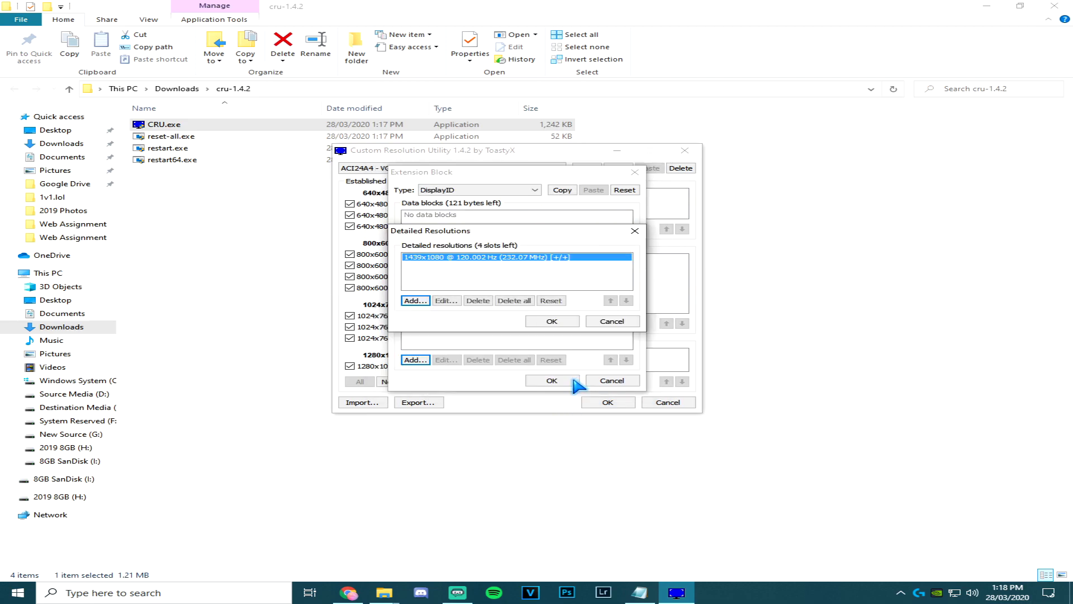
{"action": "left_click", "coordinate": [545, 323]}
{"action": "left_click", "coordinate": [552, 380]}
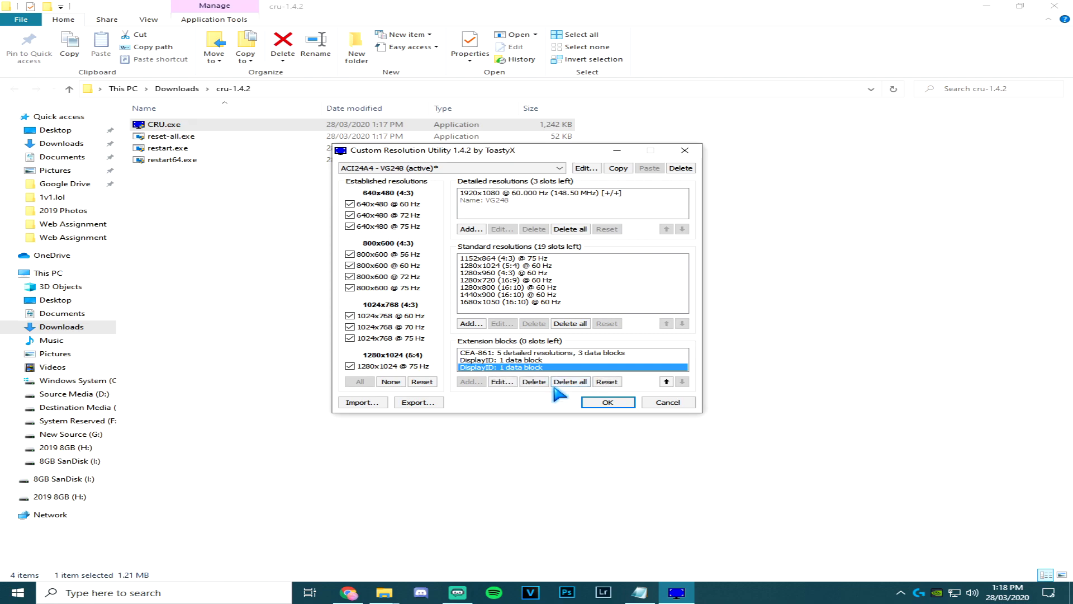
{"action": "left_click", "coordinate": [608, 402]}
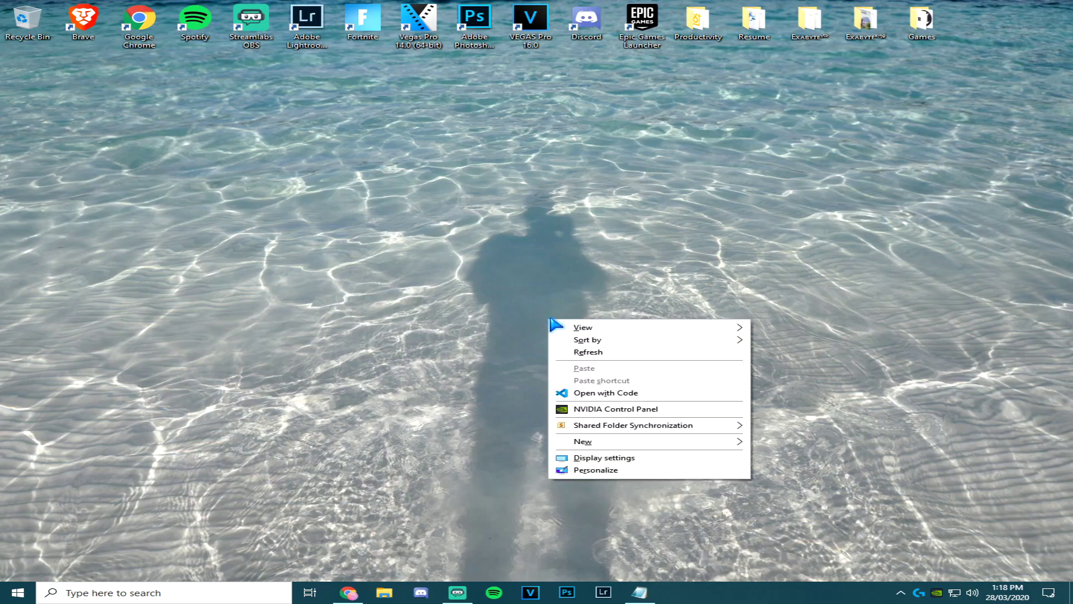
- In Display settings, confirm the display resolution stays at 1440 × 1080
{"action": "left_click", "coordinate": [605, 457]}
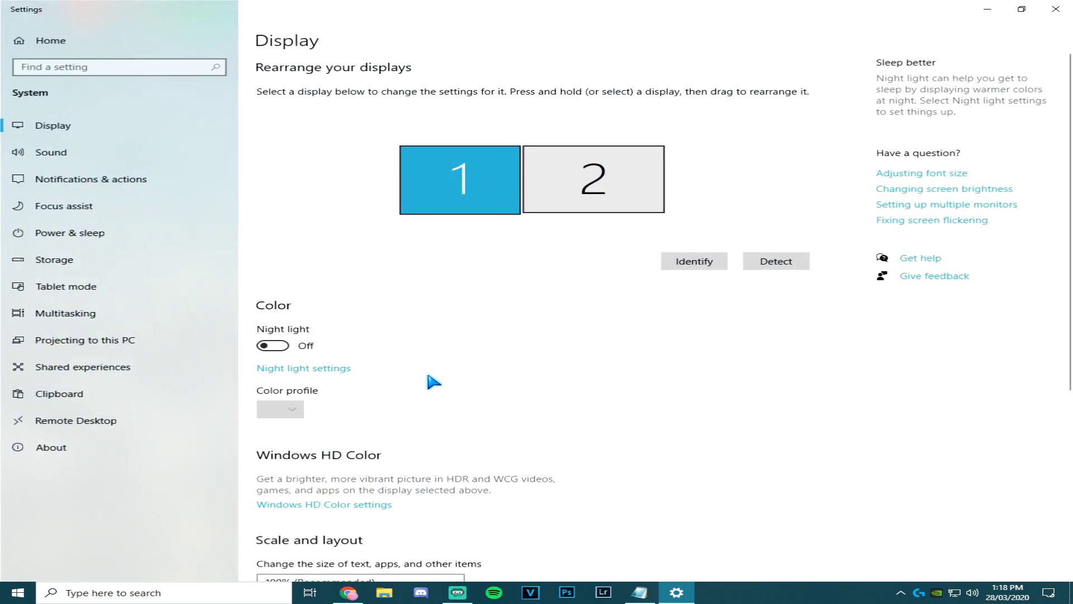
{"action": "scroll", "coordinate": [424, 377], "scroll_direction": "down", "scroll_amount": 4}
{"action": "left_click", "coordinate": [328, 317]}
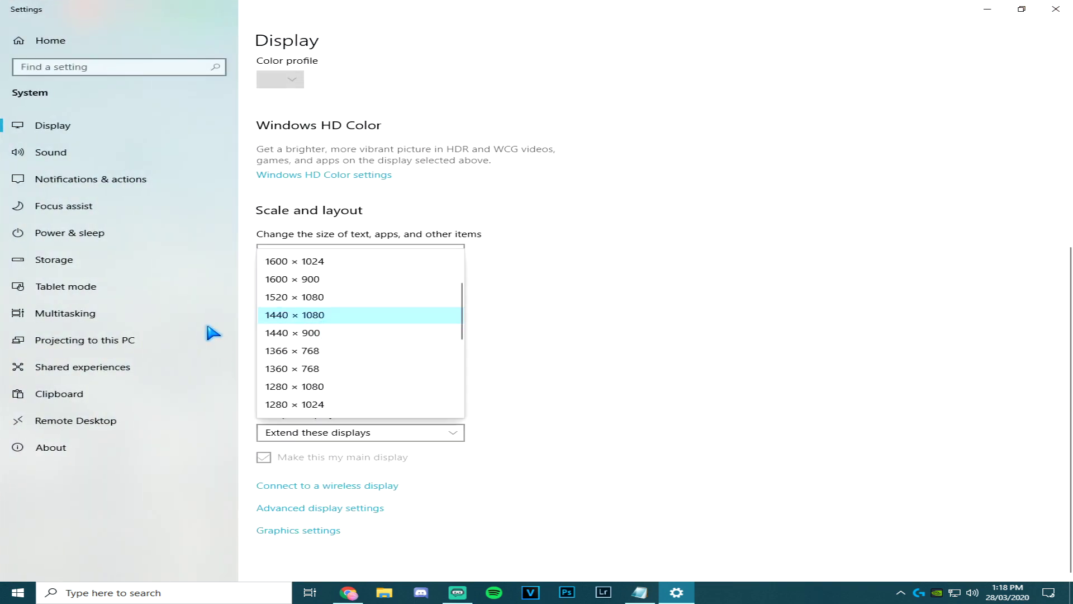
{"action": "left_click", "coordinate": [313, 315]}
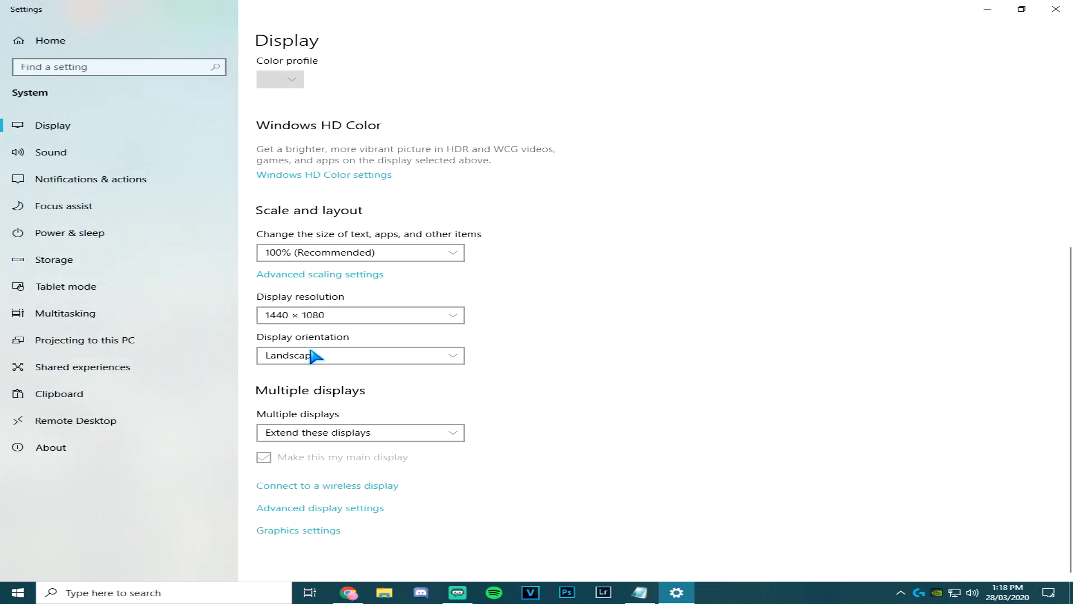
- In Display 1's adapter properties, keep the screen refresh rate at 144 Hertz
{"action": "left_click", "coordinate": [343, 508]}
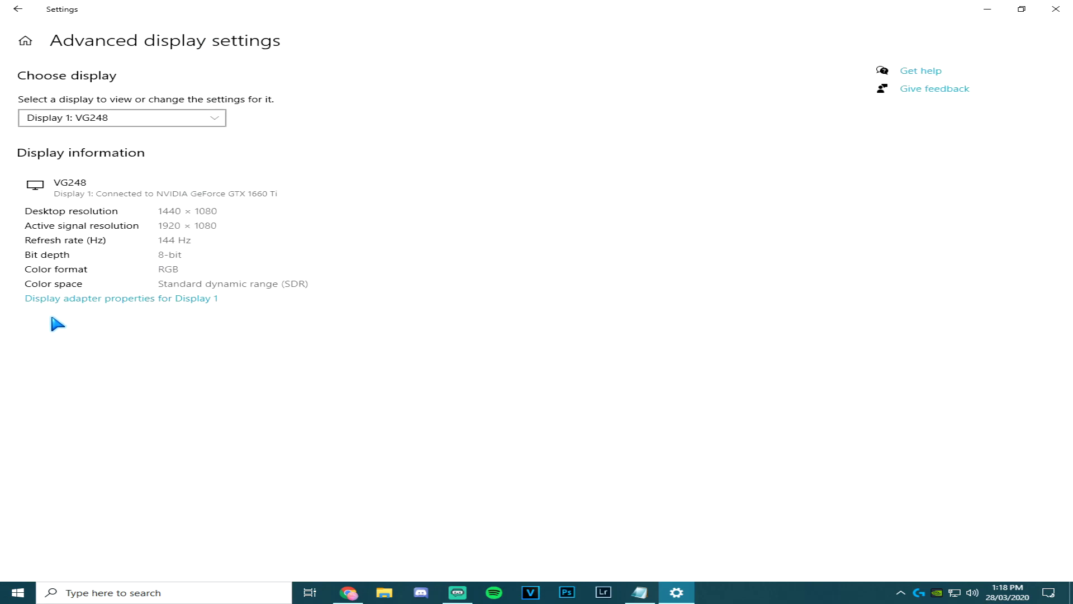
{"action": "left_click", "coordinate": [124, 300]}
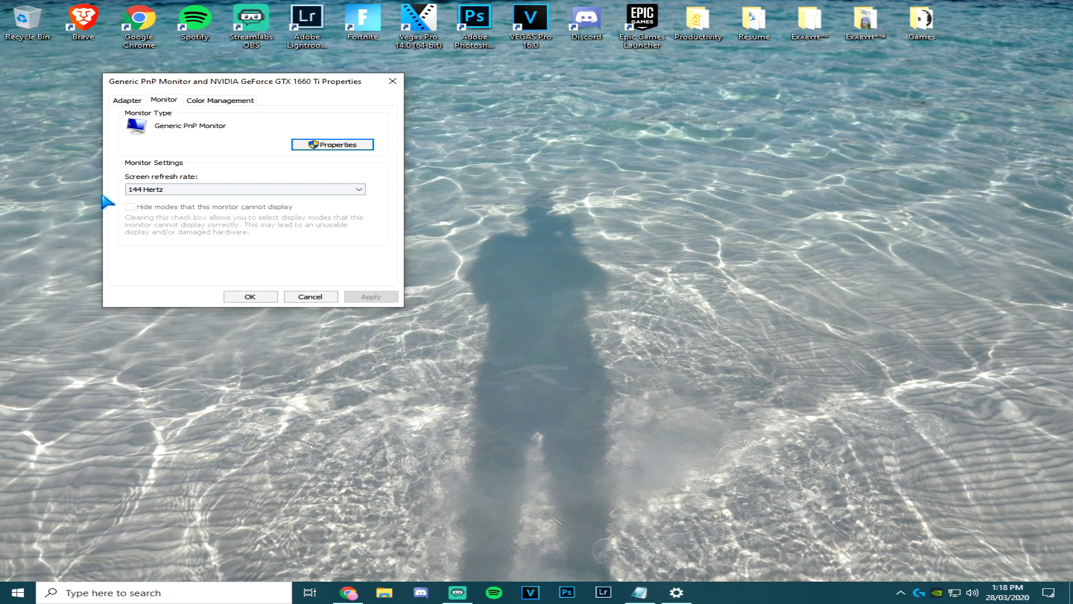
{"action": "left_click", "coordinate": [162, 190]}
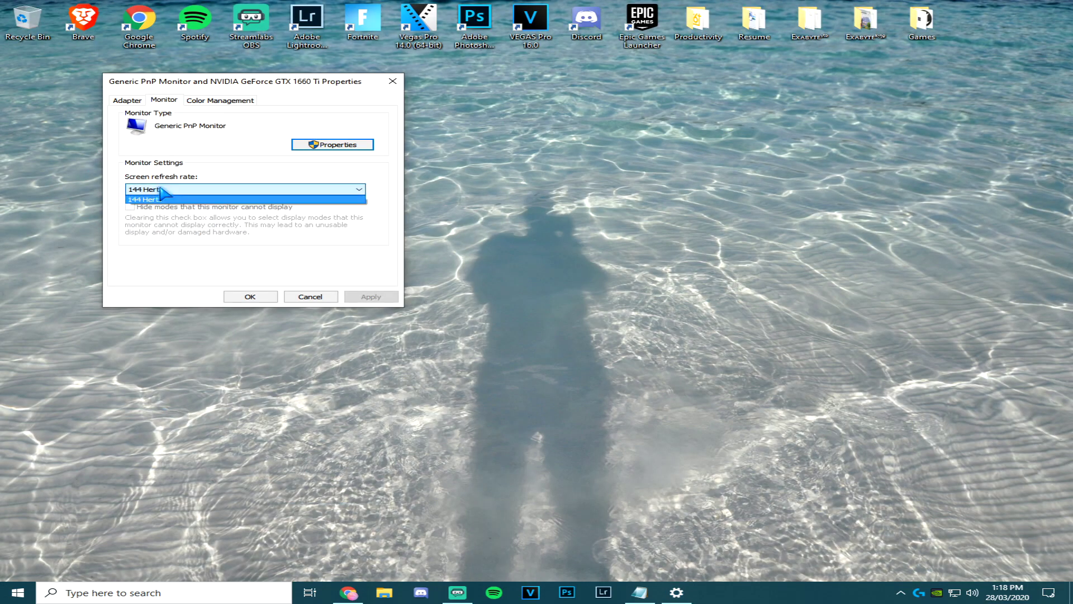
{"action": "left_click", "coordinate": [148, 198]}
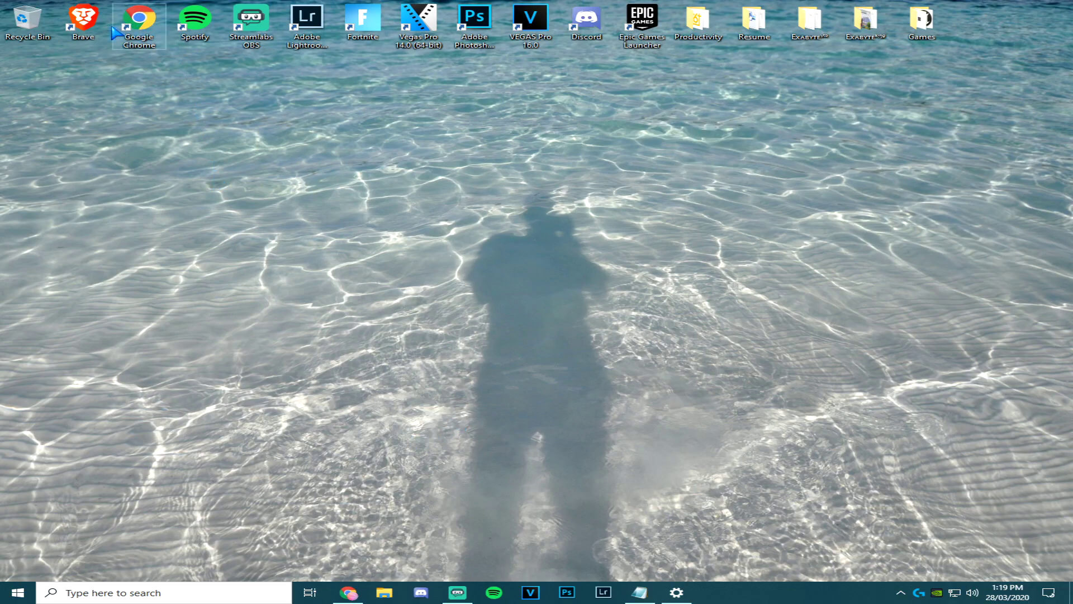
- Replace the text after chrome.exe in the Chrome shortcut's Target with --disable-frame-rate-limit and apply
{"action": "right_click", "coordinate": [148, 23]}
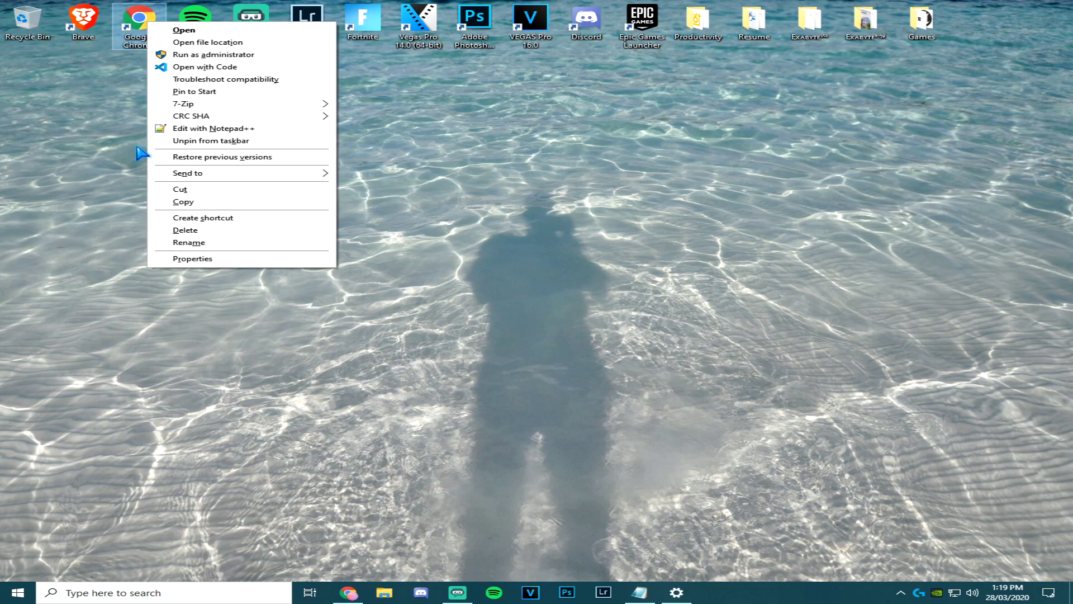
{"action": "left_click", "coordinate": [196, 260]}
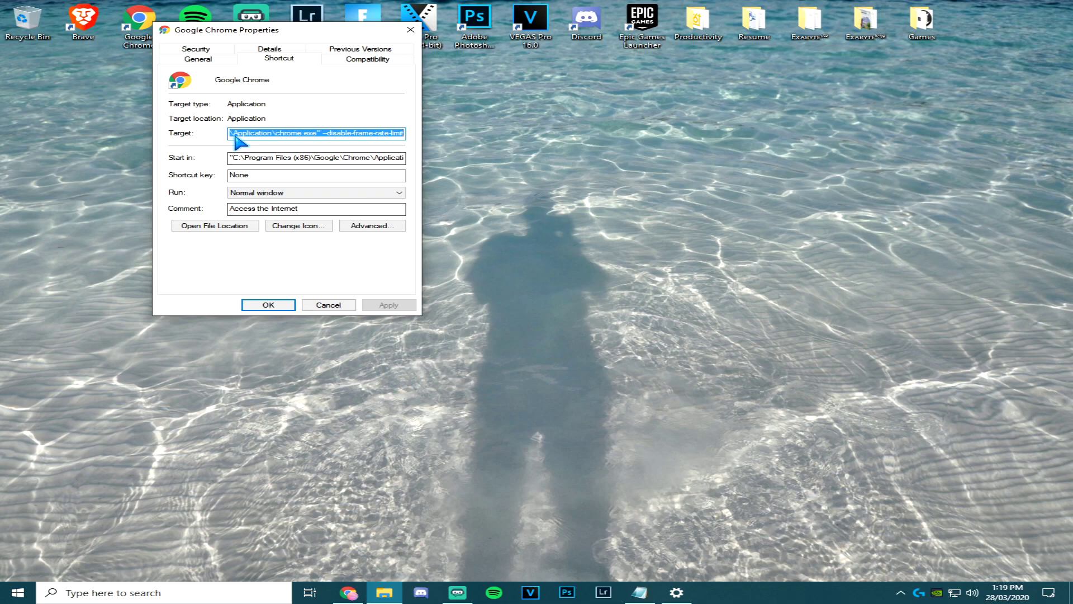
{"action": "left_click", "coordinate": [234, 137]}
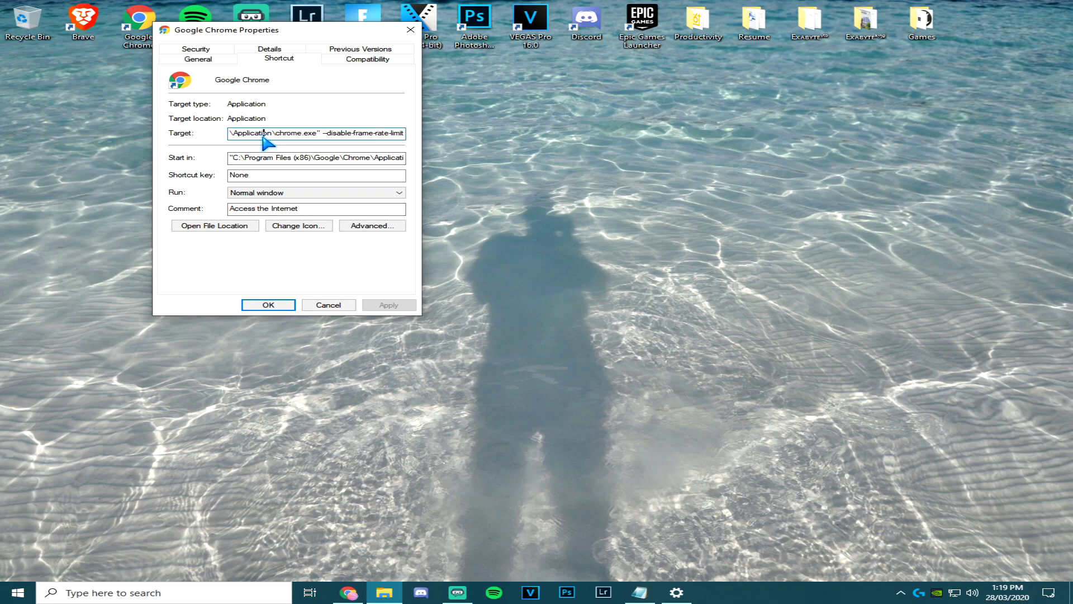
{"action": "key", "text": "ctrl+a"}
{"action": "left_click_drag", "start_coordinate": [283, 137], "coordinate": [425, 138]}
{"action": "left_click", "coordinate": [323, 136]}
{"action": "key", "text": "Delete"}
{"action": "key", "text": "Delete"}
{"action": "key", "text": "Delete"}
{"action": "key", "text": "Delete"}
{"action": "key", "text": "Delete"}
{"action": "key", "text": "Delete"}
{"action": "key", "text": "Delete"}
{"action": "key", "text": "Delete"}
{"action": "key", "text": "Delete"}
{"action": "key", "text": "Delete"}
{"action": "key", "text": "Delete"}
{"action": "key", "text": "Delete"}
{"action": "key", "text": "Delete"}
{"action": "key", "text": "Delete"}
{"action": "key", "text": "Delete"}
{"action": "key", "text": "Delete"}
{"action": "key", "text": "Delete"}
{"action": "key", "text": "Delete"}
{"action": "key", "text": "Delete"}
{"action": "key", "text": "Delete"}
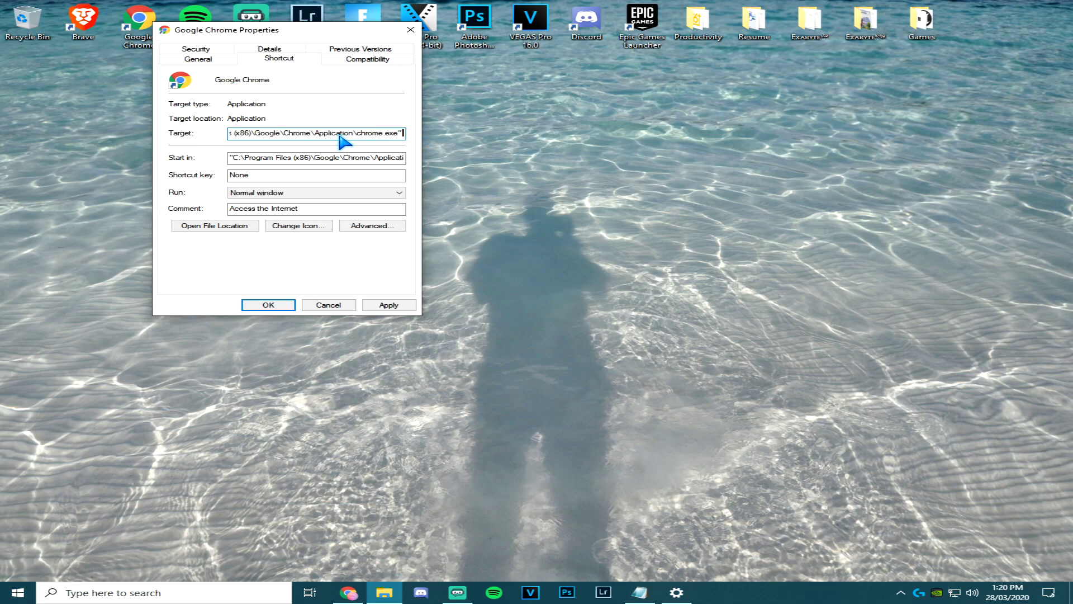
{"action": "type", "text": "--dis"}
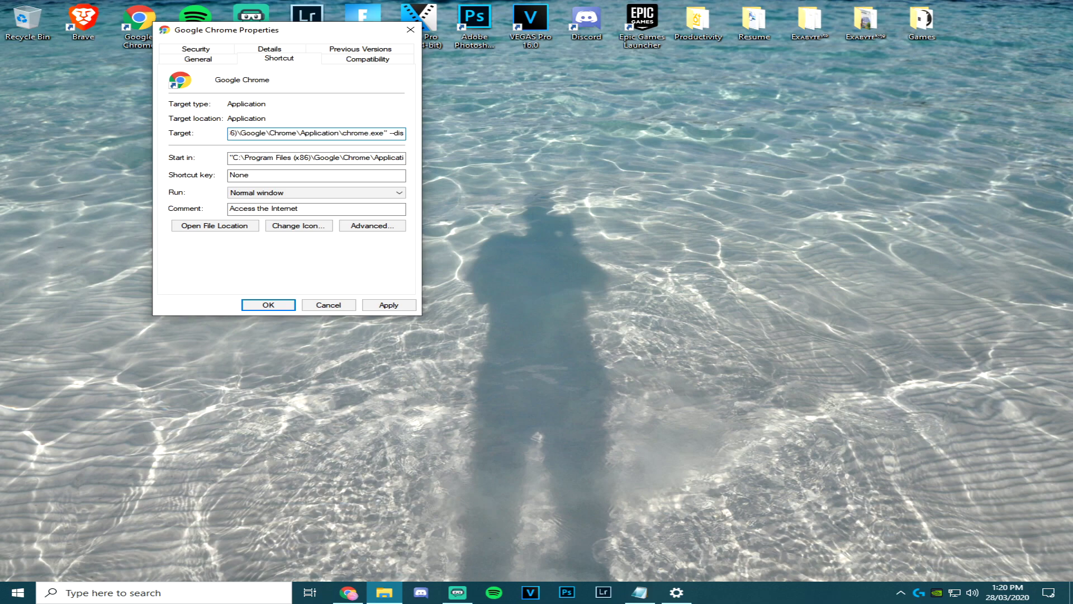
{"action": "type", "text": "able-f"}
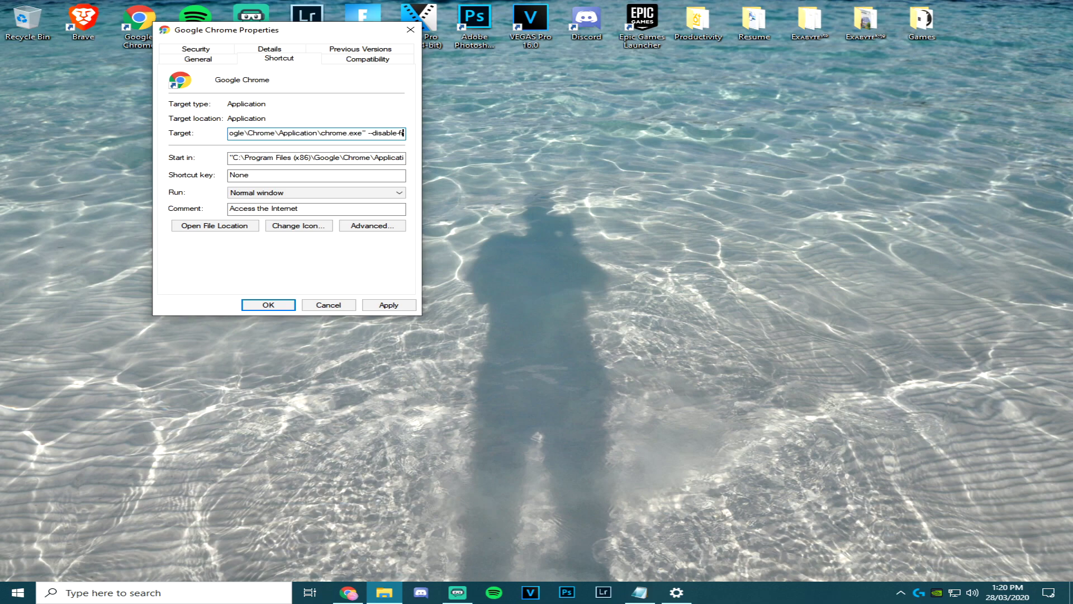
{"action": "type", "text": "rame-"}
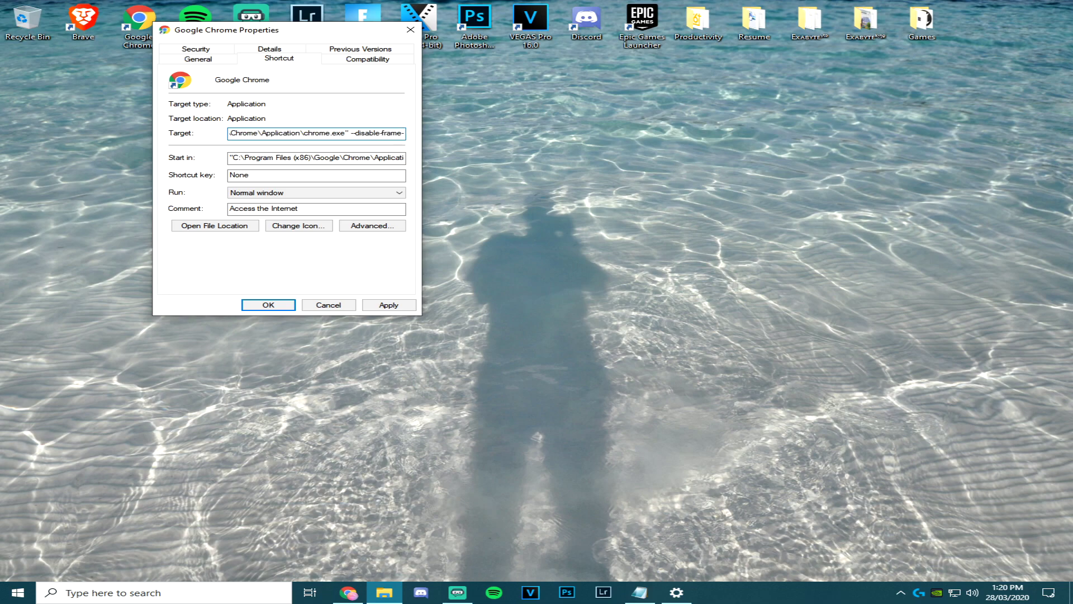
{"action": "type", "text": "r"}
{"action": "type", "text": "rate-"}
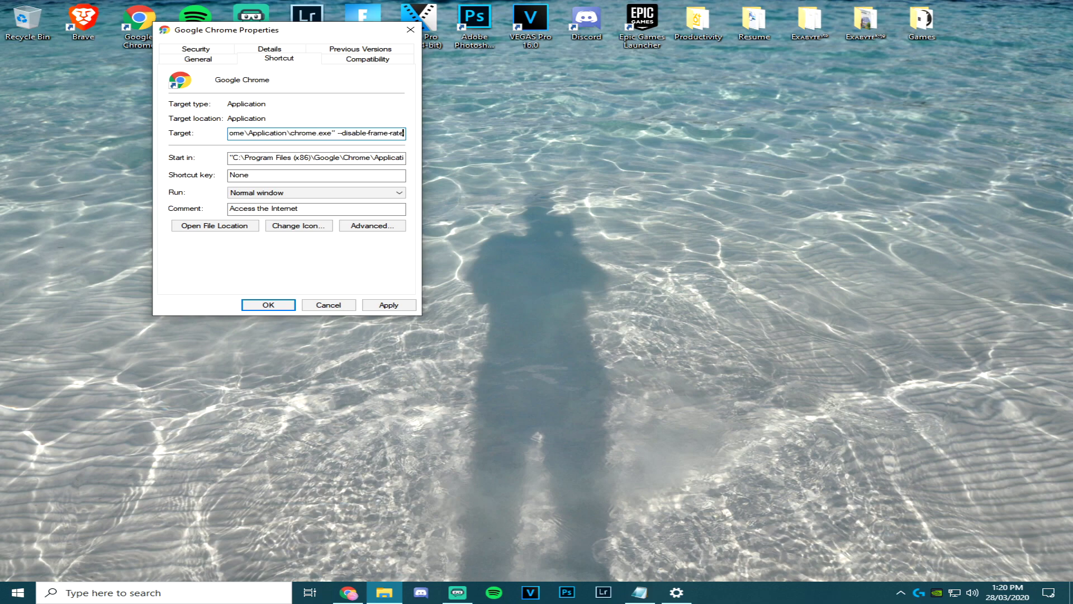
{"action": "type", "text": "limit"}
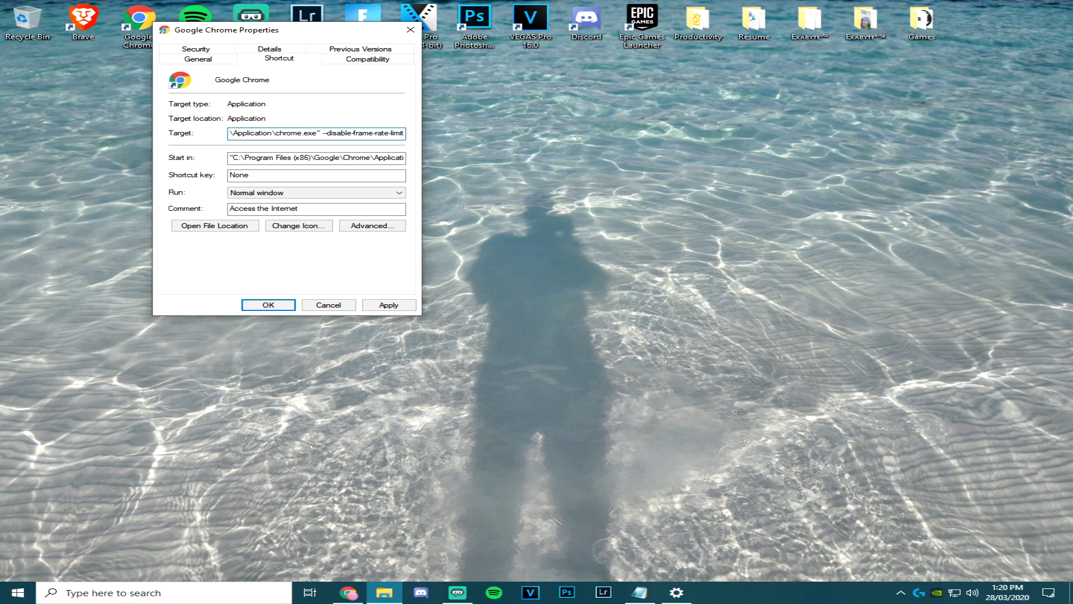
{"action": "left_click", "coordinate": [406, 308]}
{"action": "left_click", "coordinate": [280, 308]}
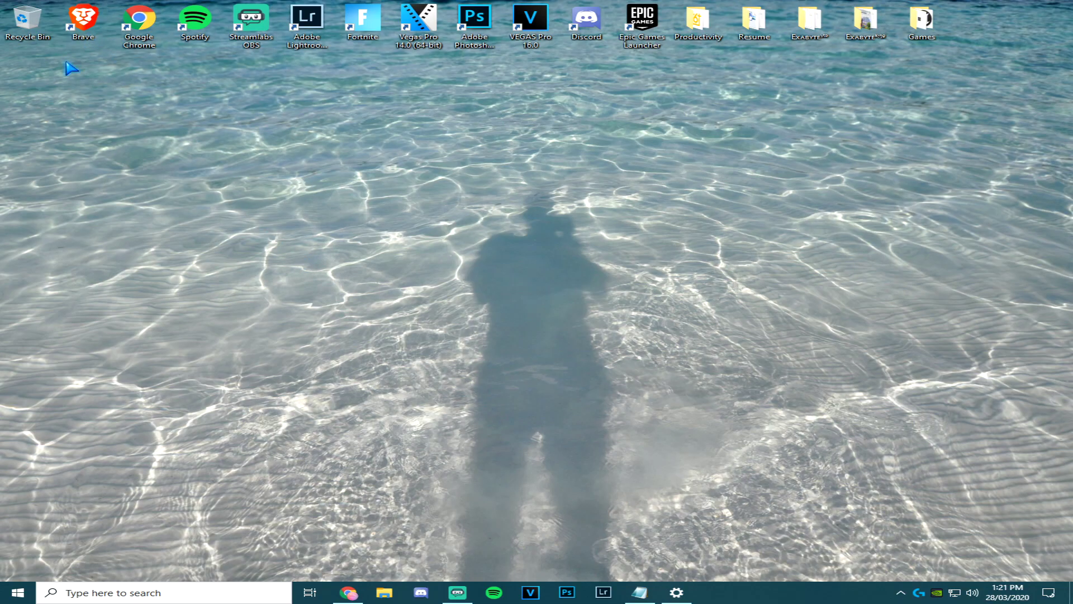
{"action": "right_click", "coordinate": [84, 21]}
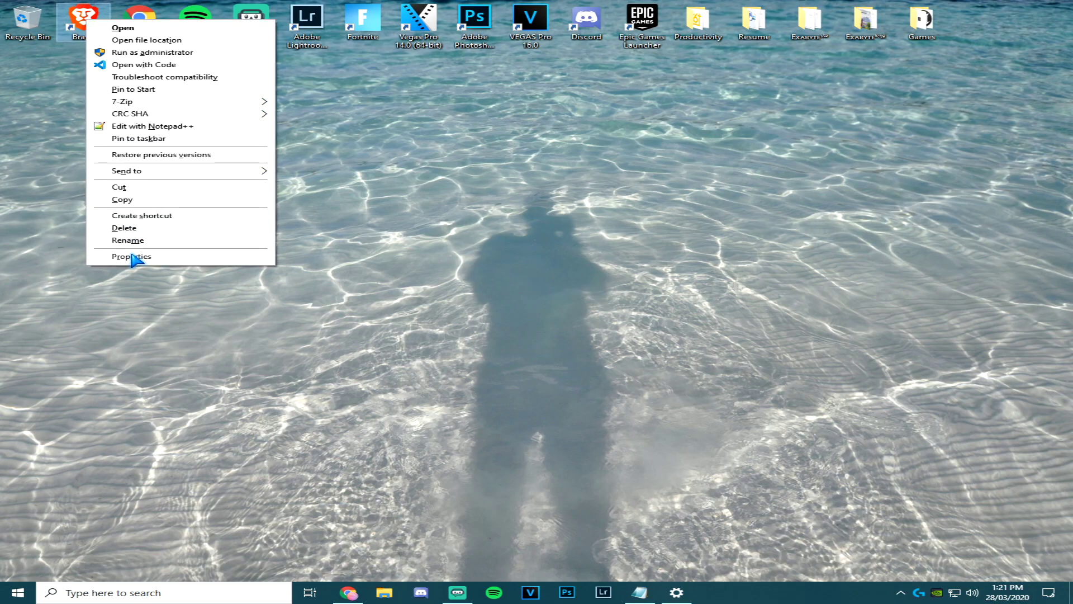
{"action": "left_click", "coordinate": [134, 249]}
{"action": "left_click", "coordinate": [240, 131]}
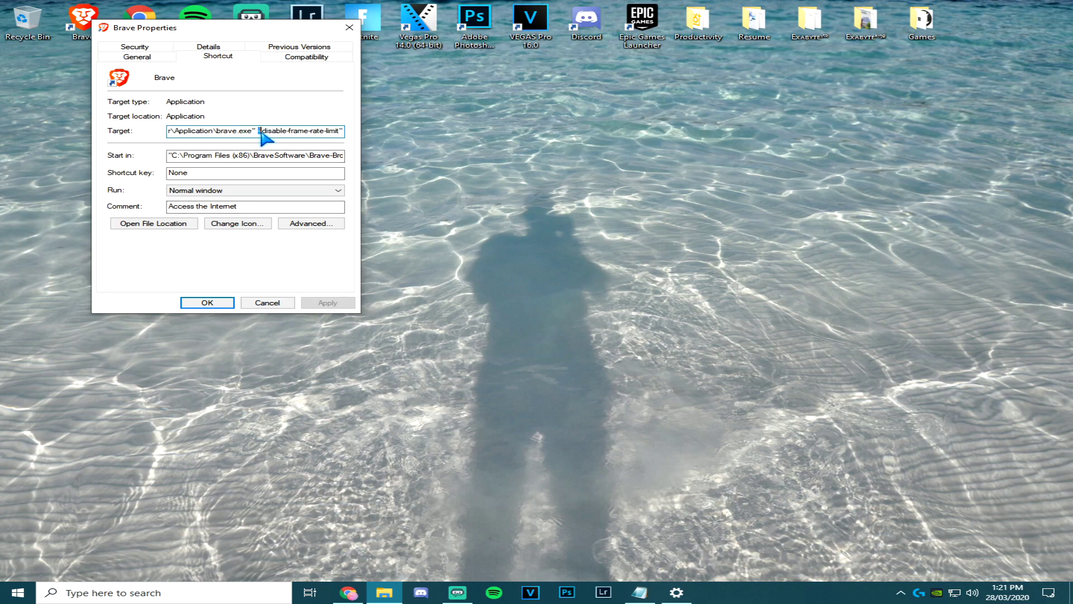
{"action": "left_click_drag", "start_coordinate": [259, 133], "coordinate": [337, 136]}
{"action": "left_click", "coordinate": [343, 130]}
{"action": "key", "text": "Return"}
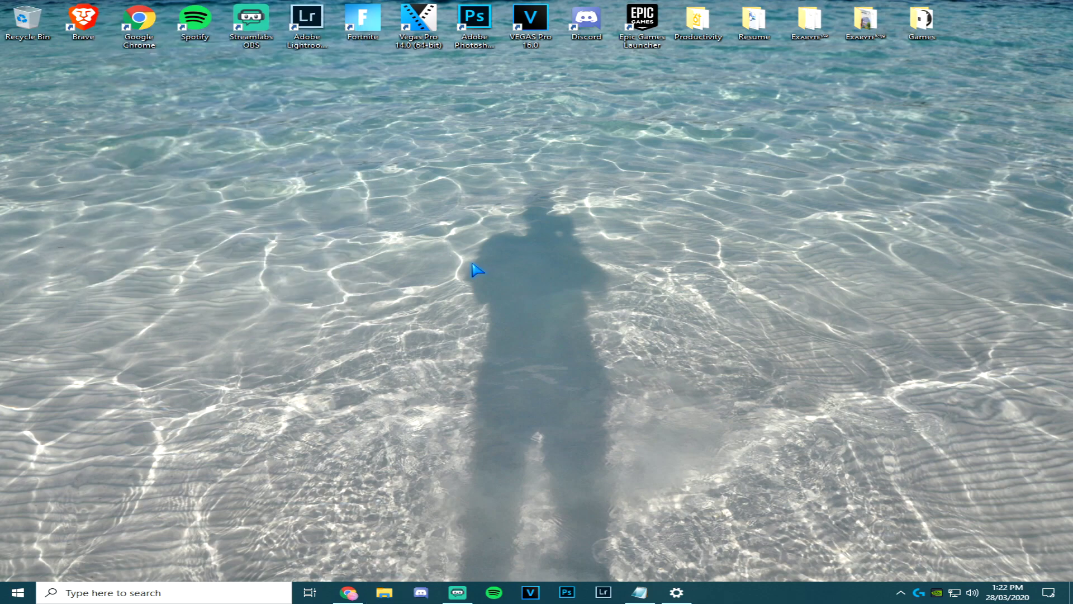